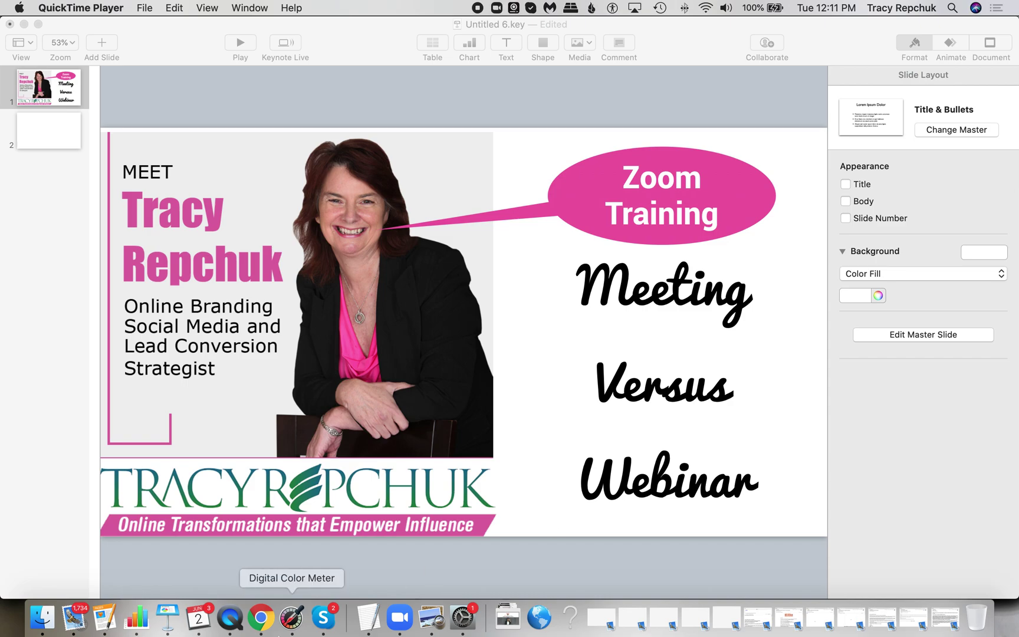
Switch to Chrome and open the details of the upcoming Zoom meeting scheduled for today at 11:30 PM.
click(260, 619)
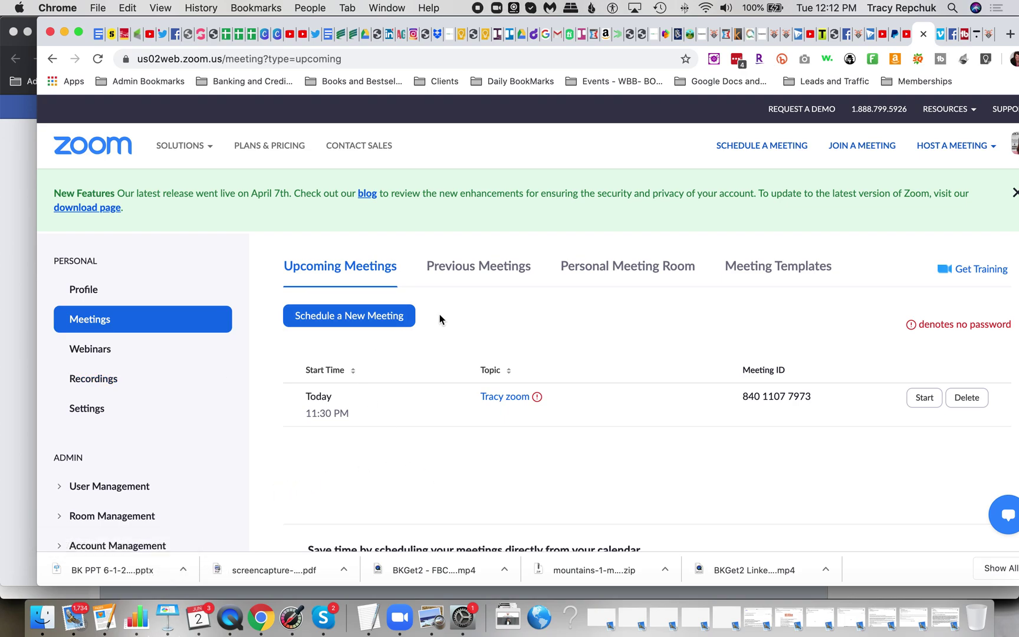
scroll(507, 326, down, 3)
scroll(543, 351, up, 2)
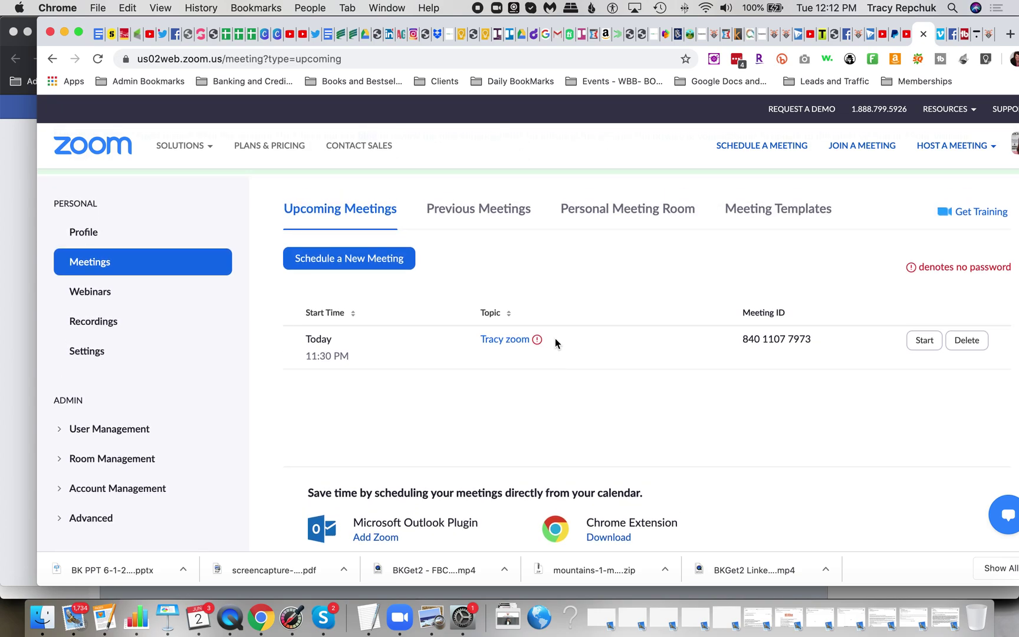
click(510, 340)
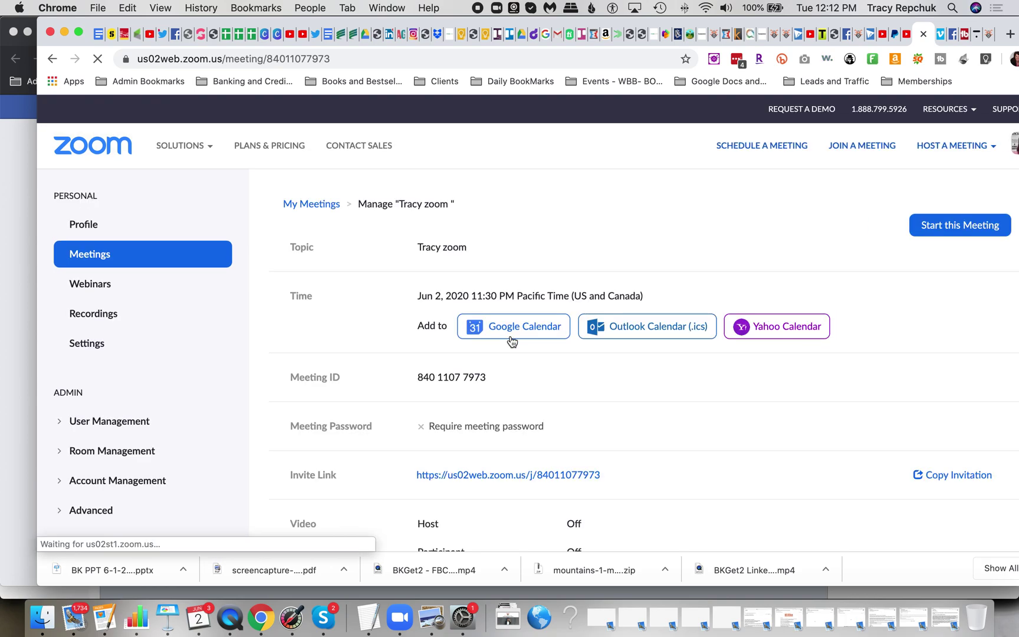
Examine the meeting's invite link, video, audio and meeting options down to the poll and live streaming section.
scroll(718, 434, down, 3)
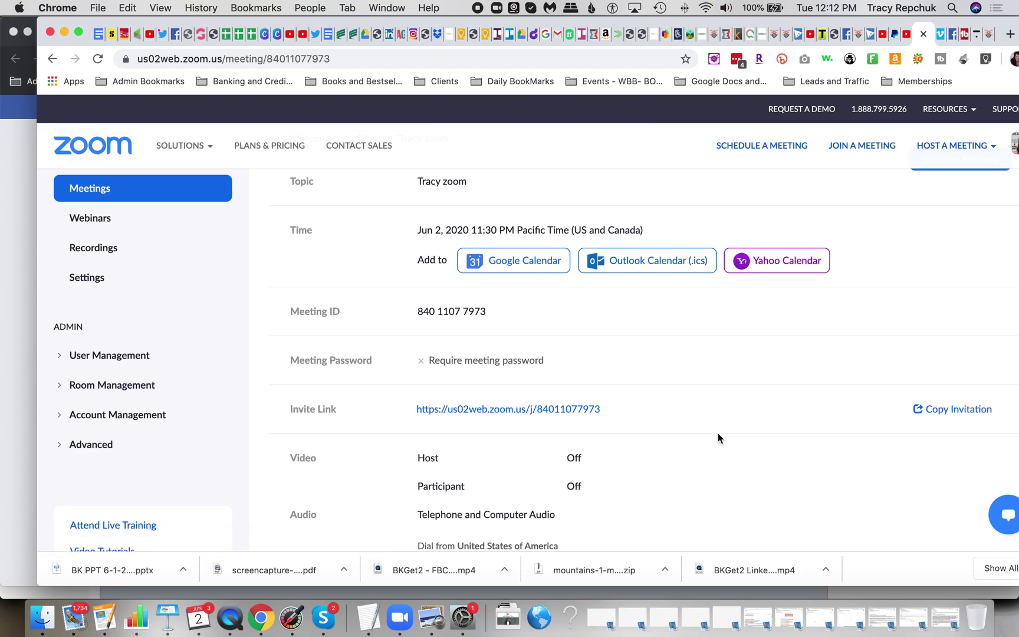
scroll(718, 434, down, 3)
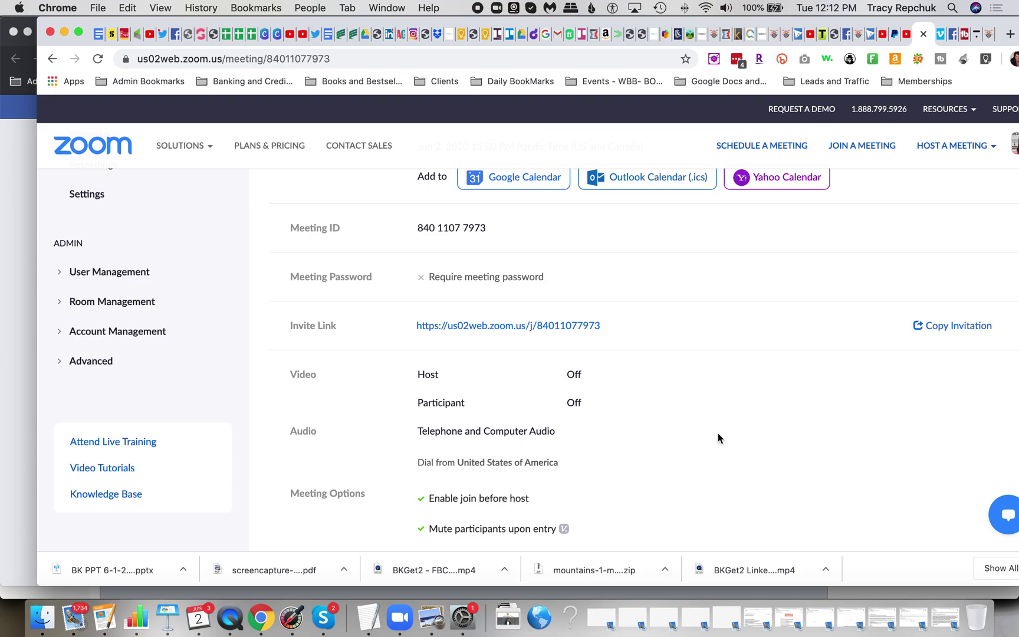
scroll(717, 434, down, 10)
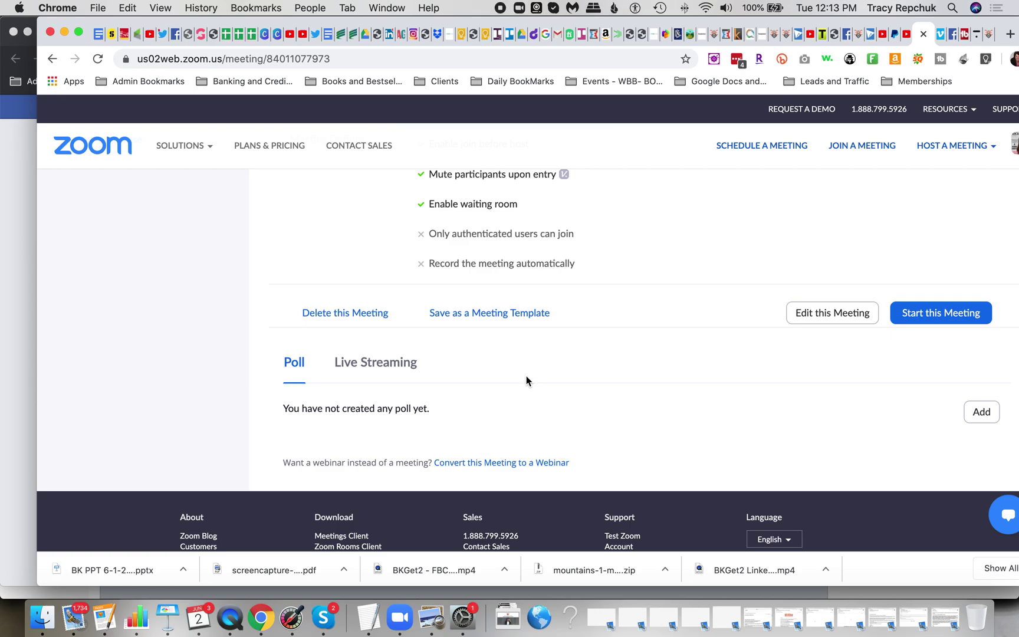
scroll(585, 330, up, 2)
scroll(586, 333, up, 3)
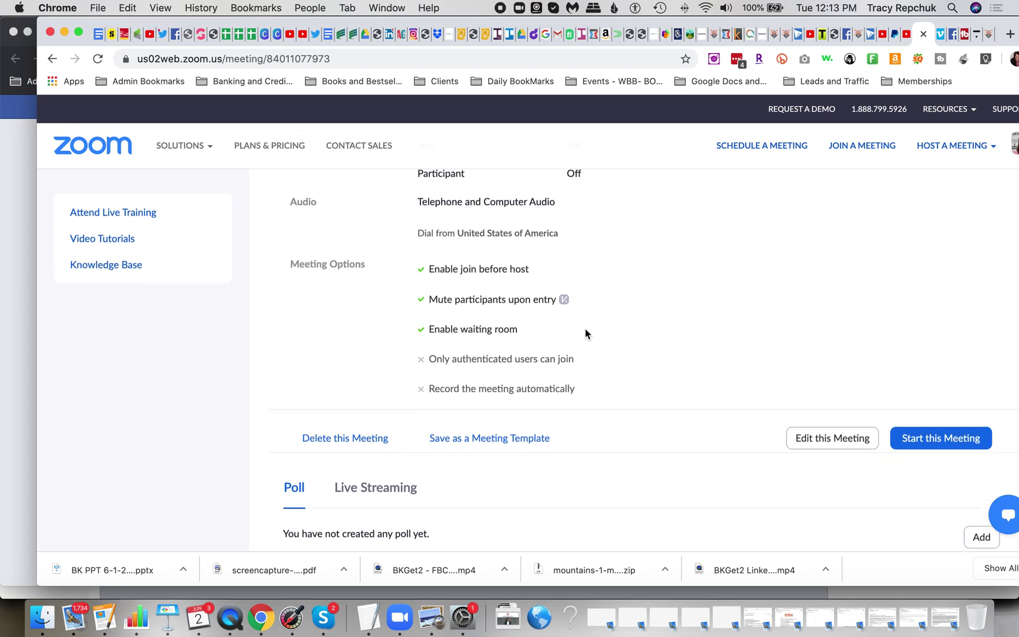
scroll(586, 333, up, 1)
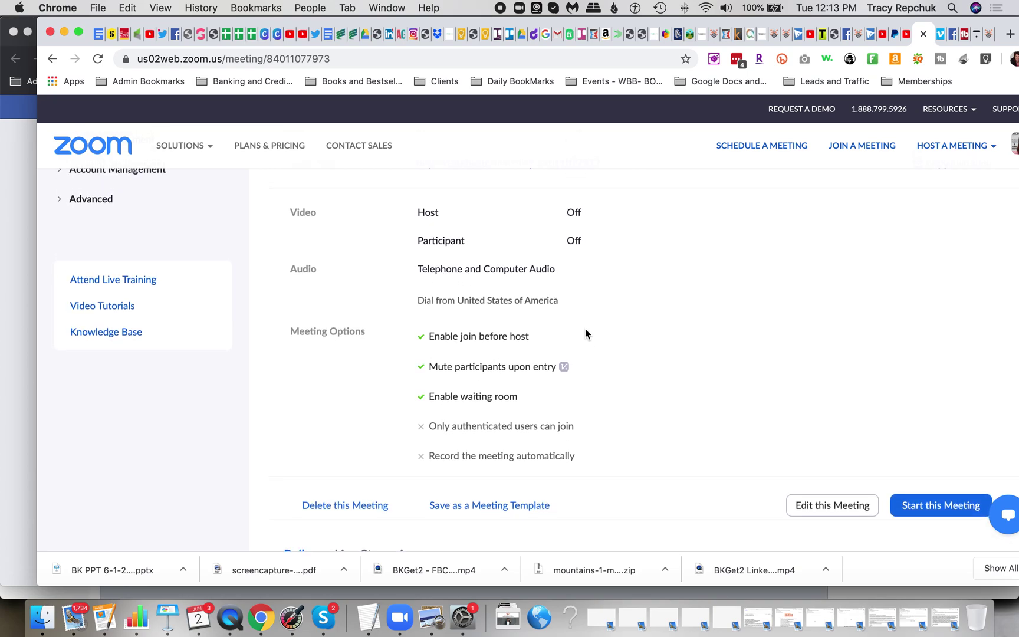
scroll(586, 334, up, 2)
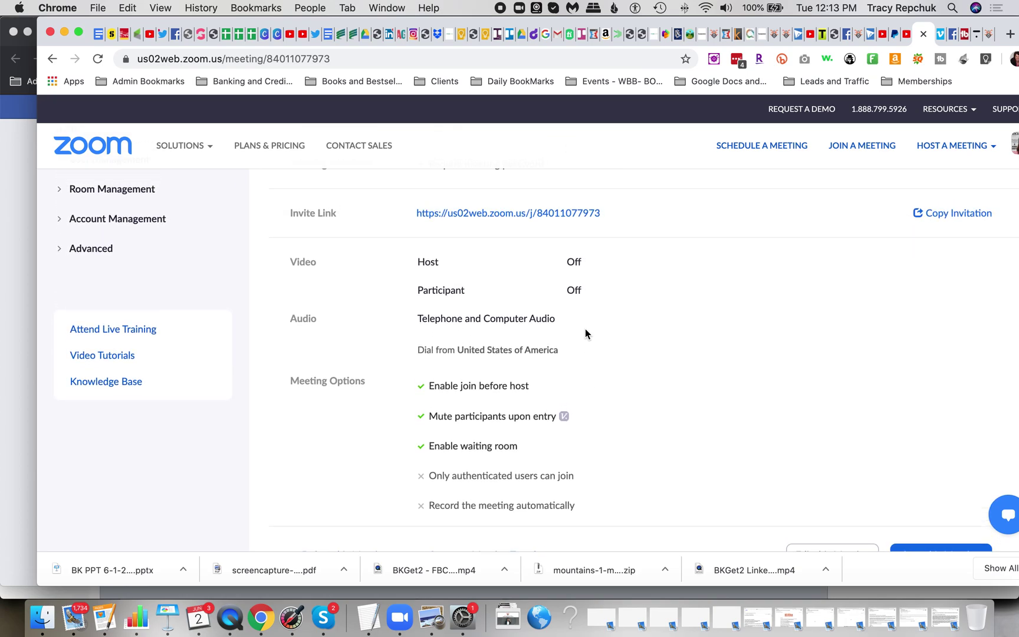
scroll(586, 334, down, 2)
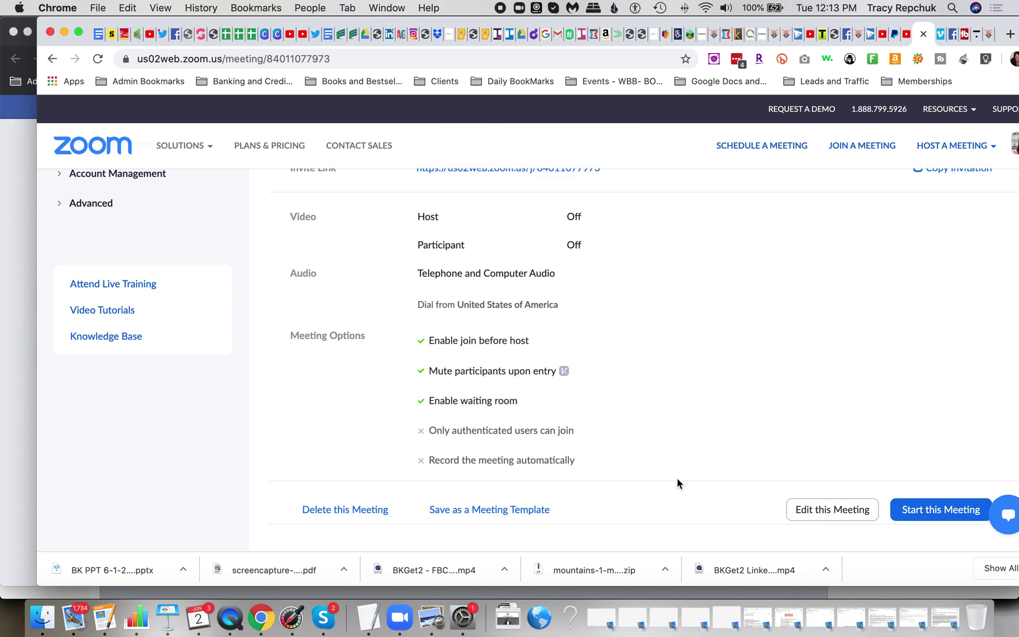
scroll(677, 478, down, 6)
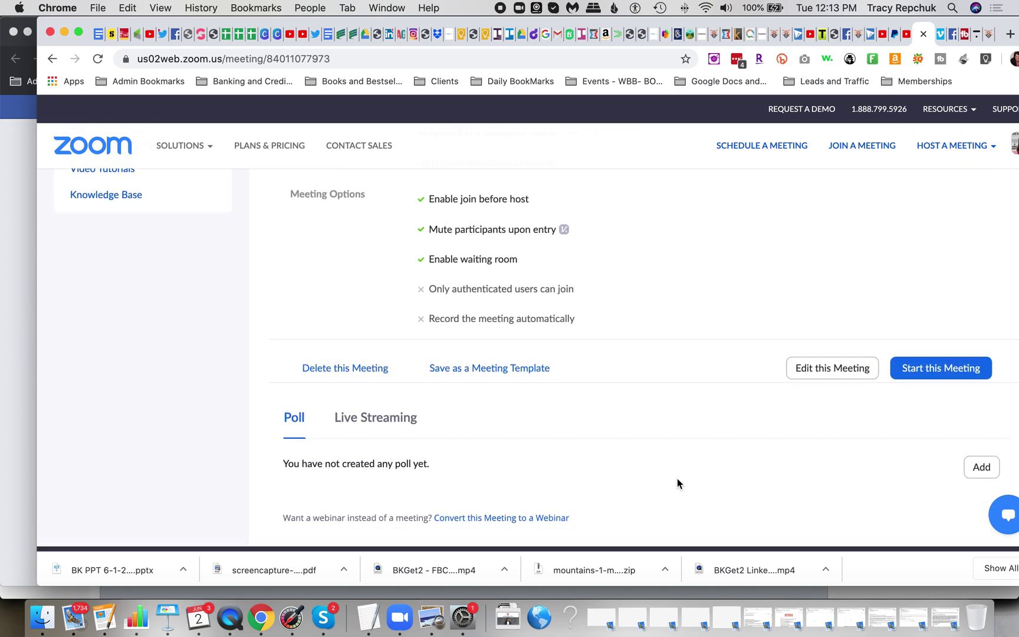
Recheck the meeting's password, invitation, video and entry settings, including its poll and webinar conversion options.
scroll(677, 478, up, 10)
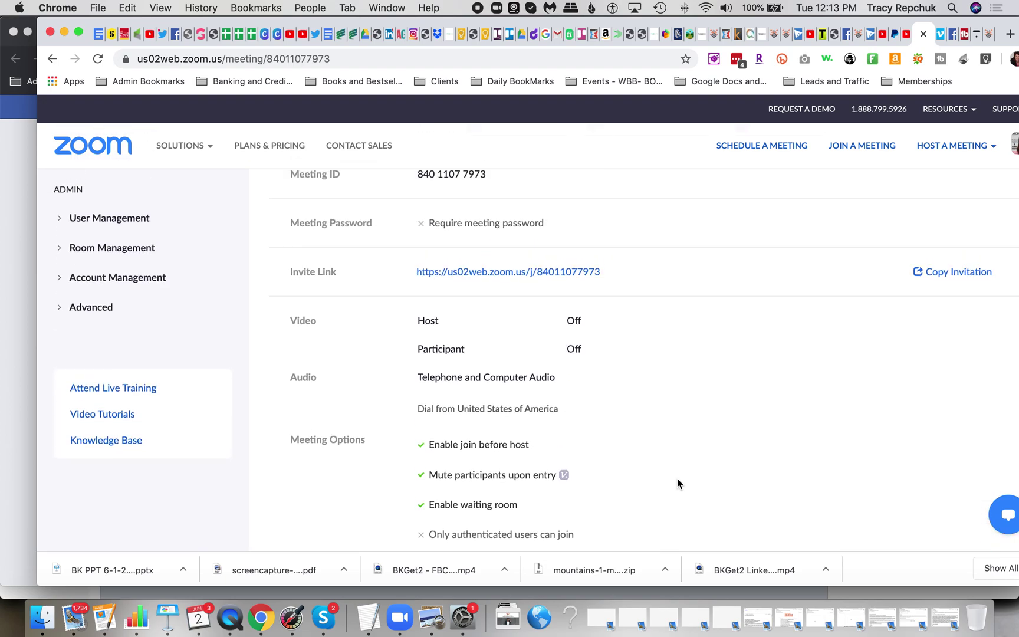
scroll(677, 478, up, 1)
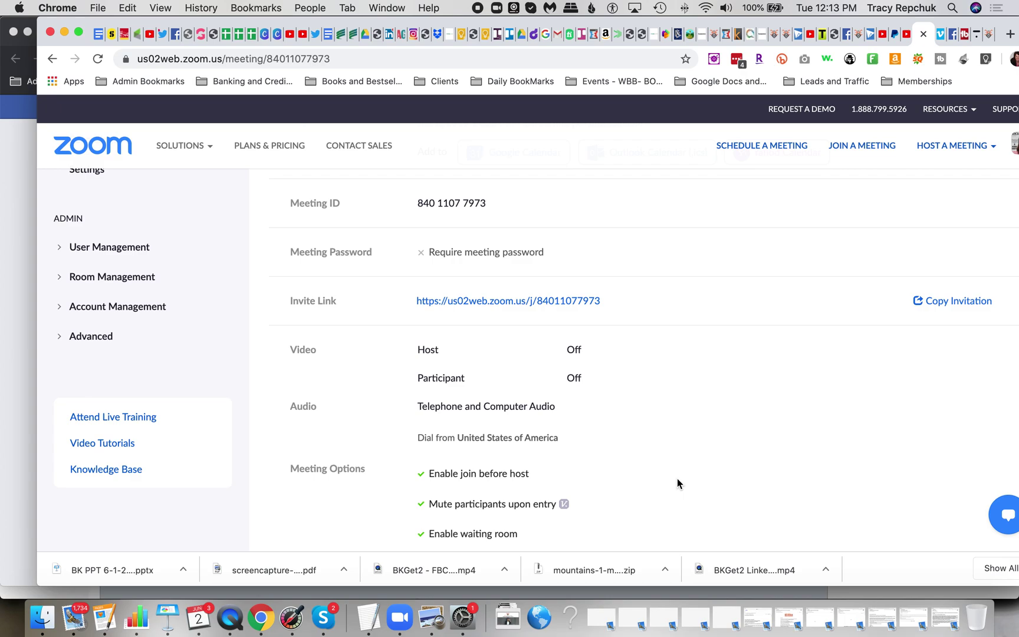
scroll(676, 484, down, 1)
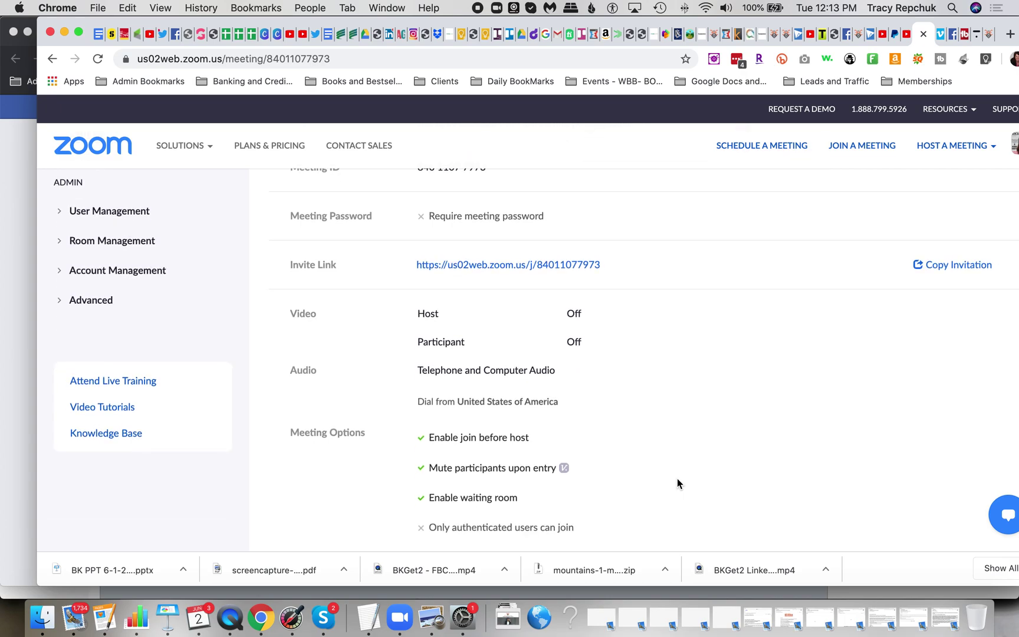
scroll(677, 482, down, 1)
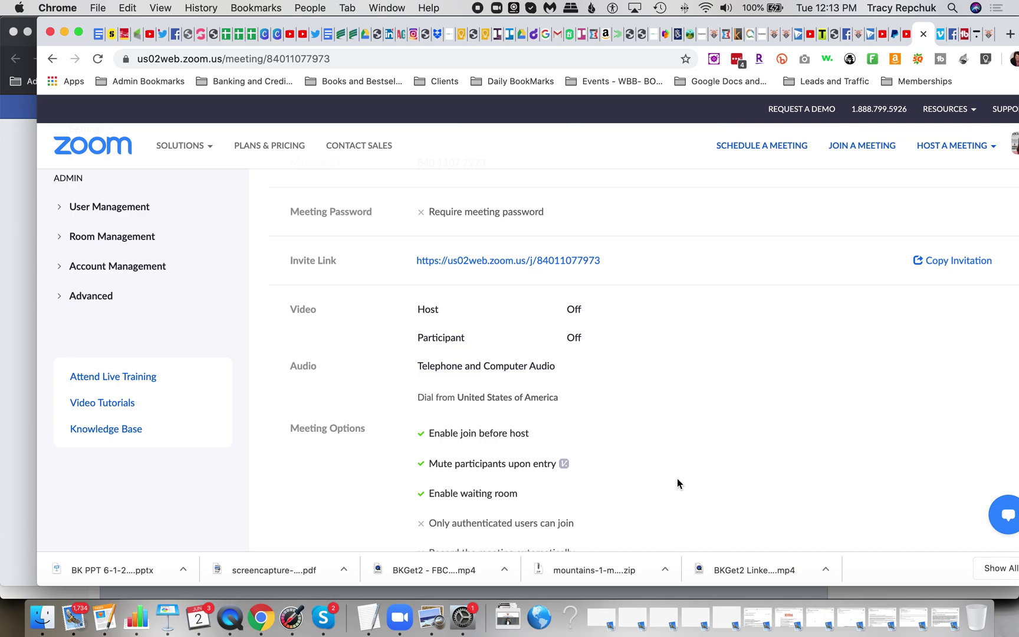
scroll(677, 478, down, 10)
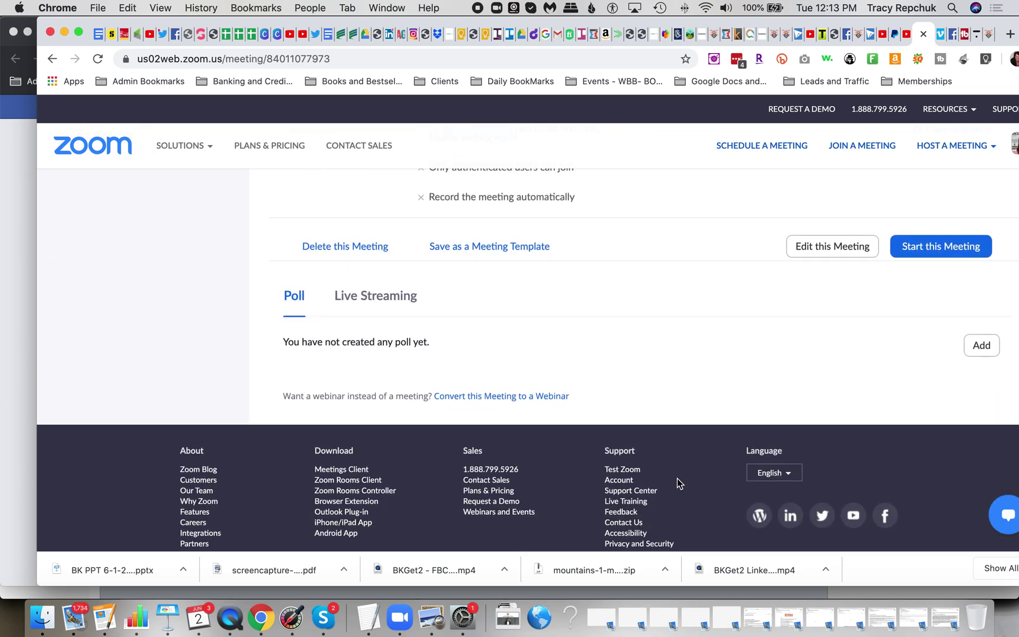
scroll(677, 478, up, 10)
scroll(677, 478, up, 1)
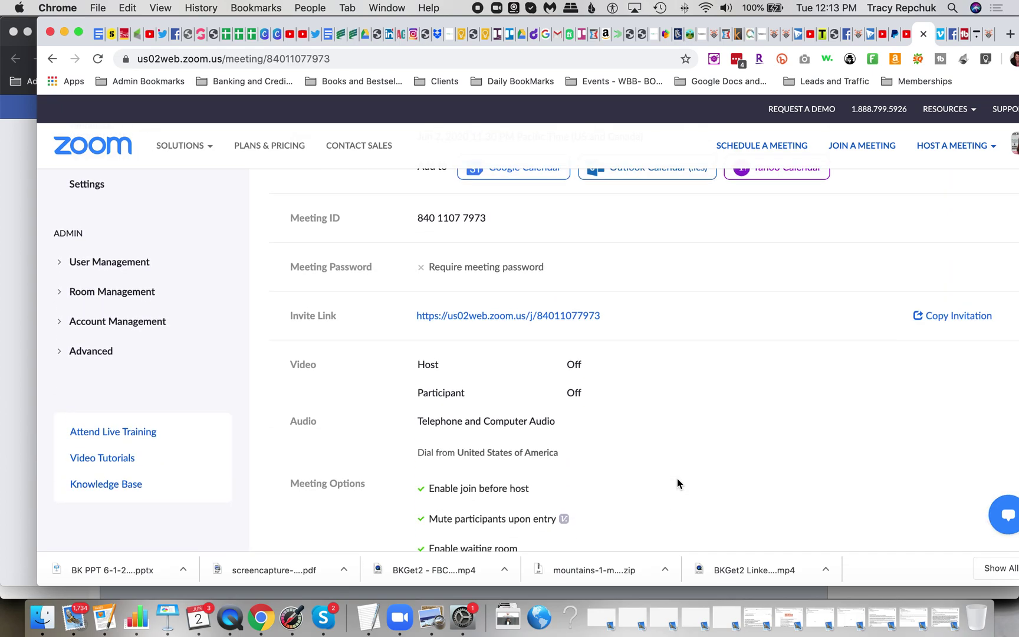
scroll(677, 478, up, 2)
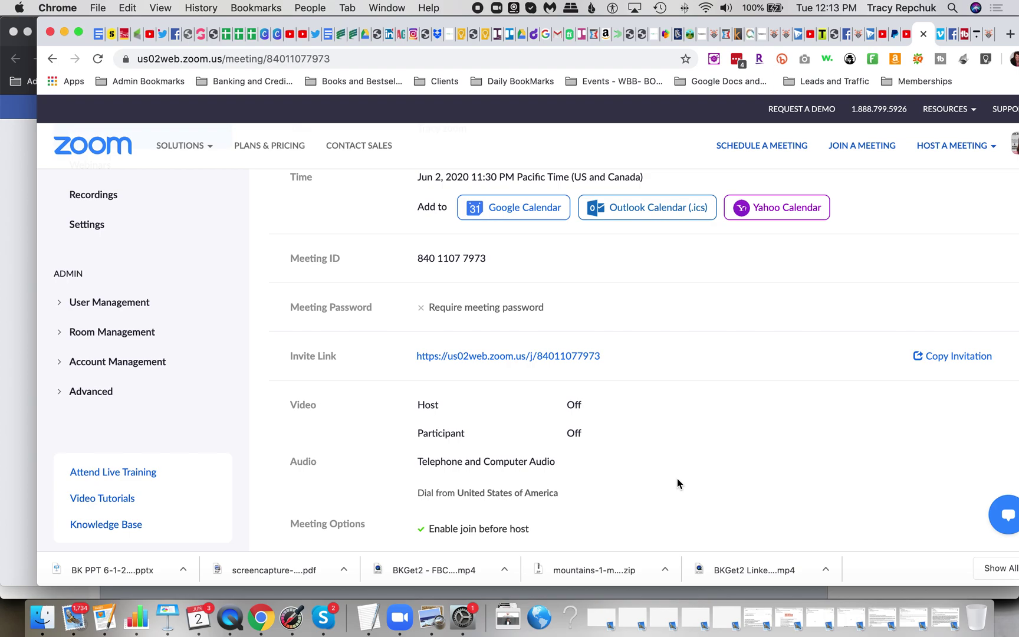
scroll(146, 295, up, 3)
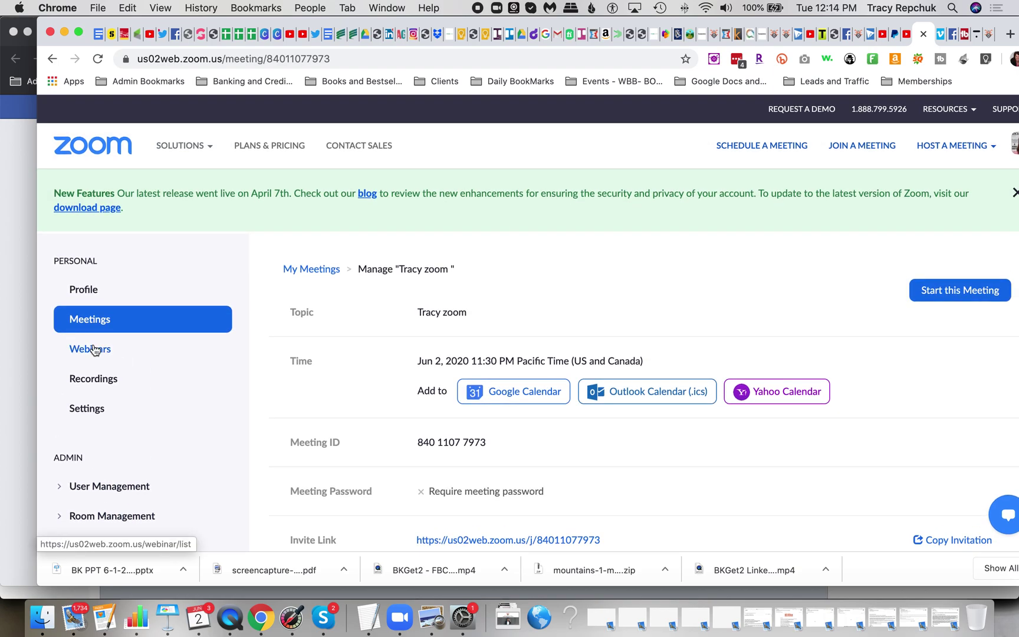
Open the webinars list and look through the upcoming webinars.
click(93, 349)
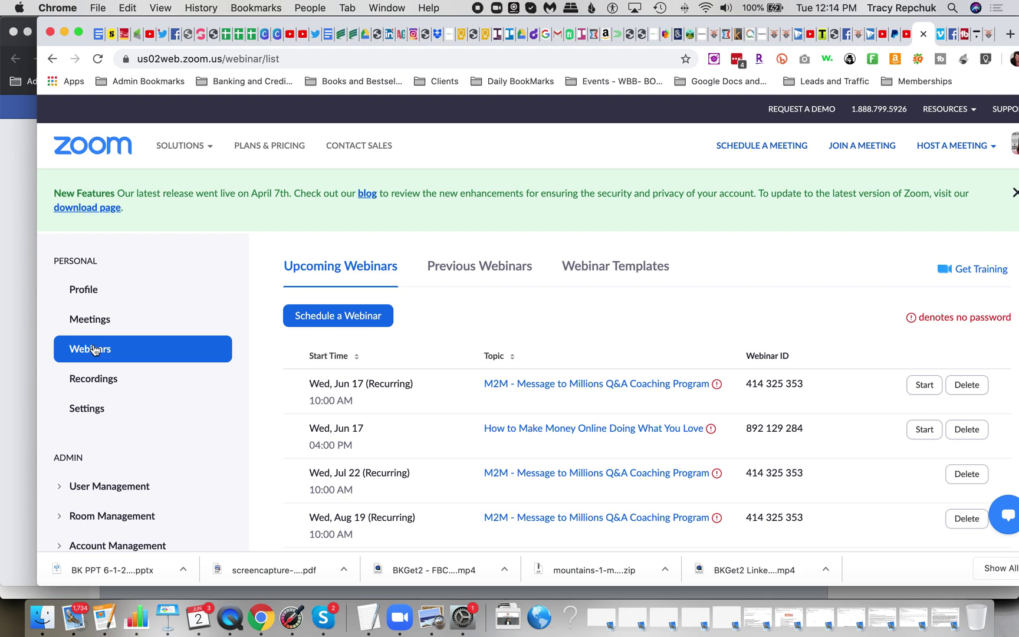
scroll(430, 444, down, 10)
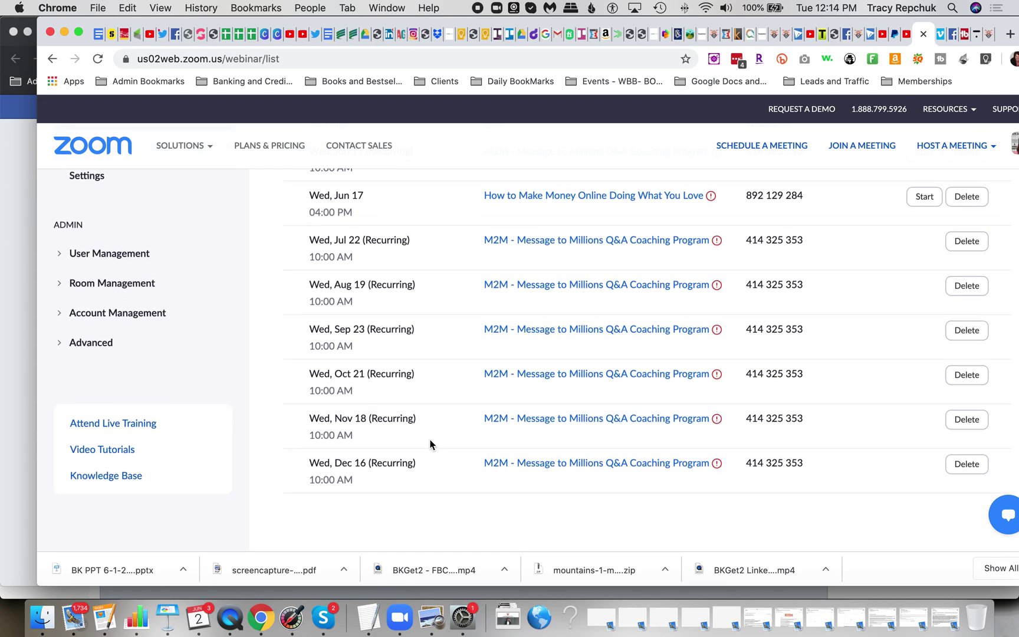
scroll(430, 444, up, 7)
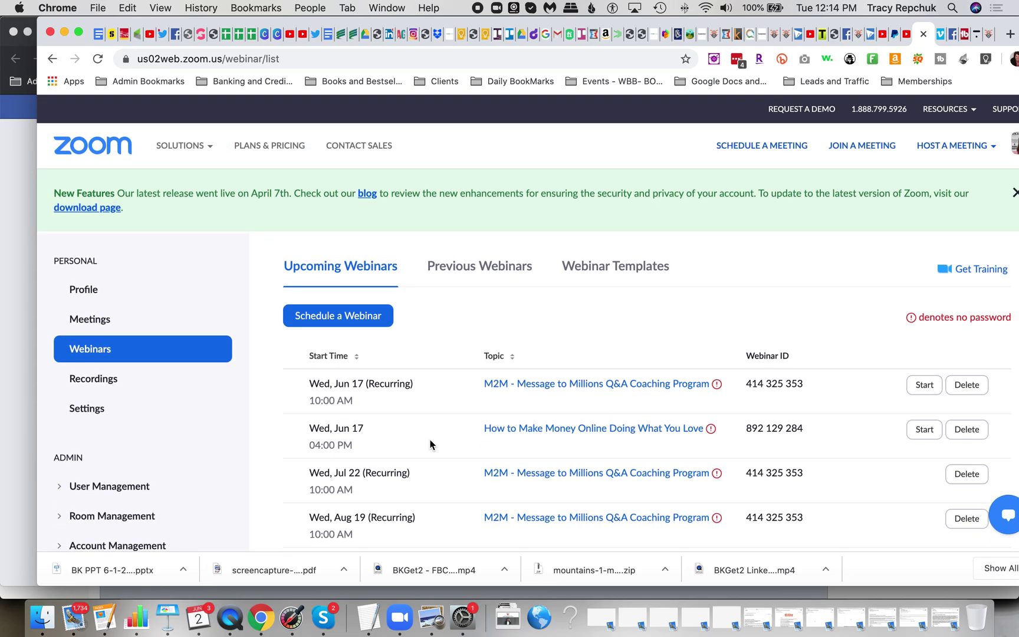
Open the June 17 "M2M - Message to Millions Q&A Coaching Program" webinar and read its topic and description.
click(642, 386)
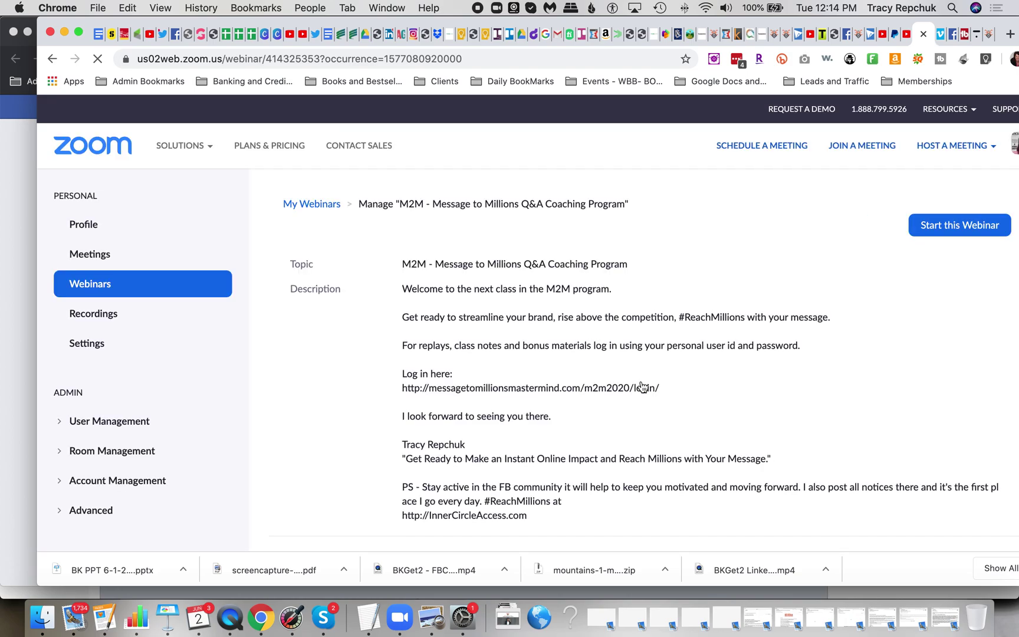
scroll(642, 386, down, 2)
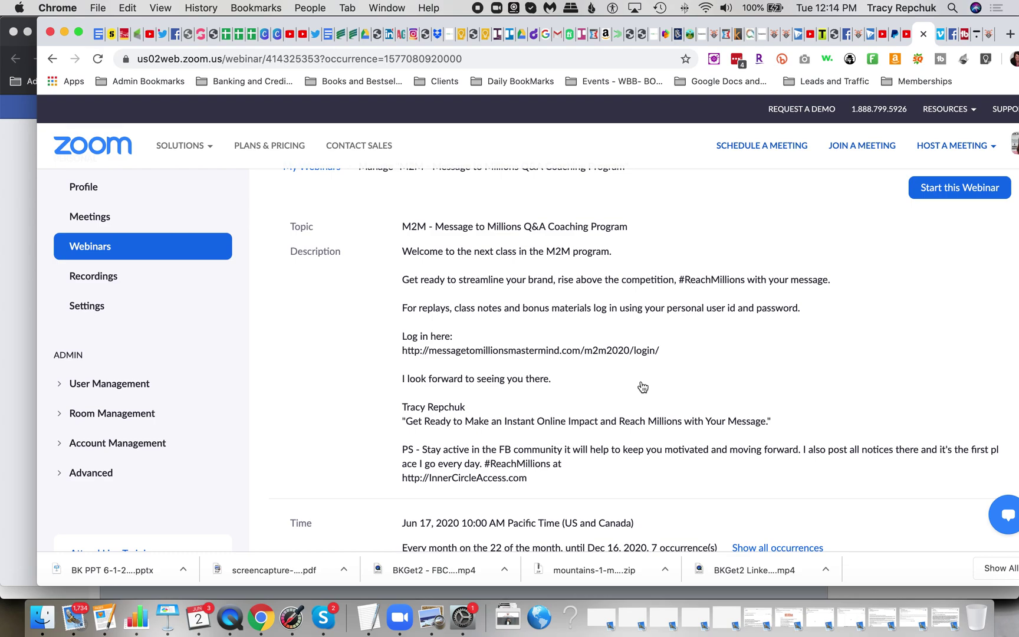
scroll(643, 387, up, 3)
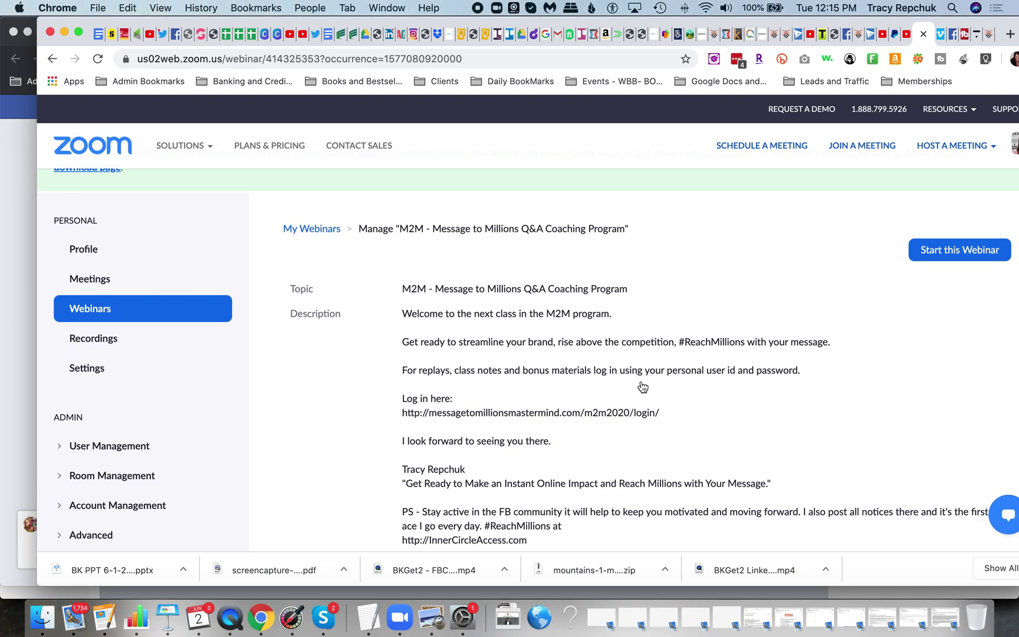
scroll(580, 439, down, 3)
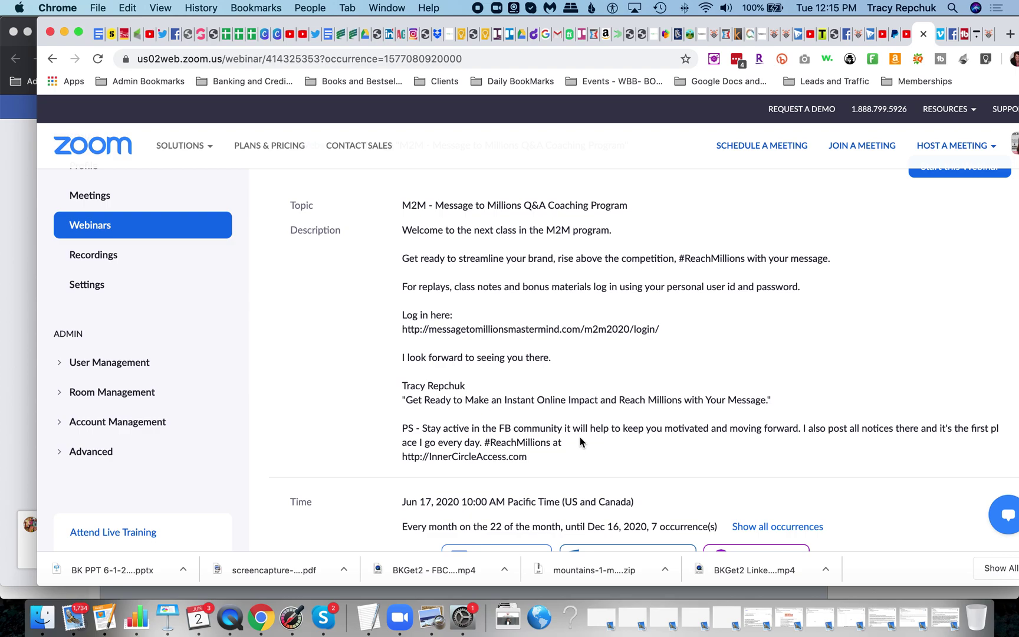
Review the webinar's schedule, video, audio and webinar options down to its invitation section.
scroll(580, 441, down, 3)
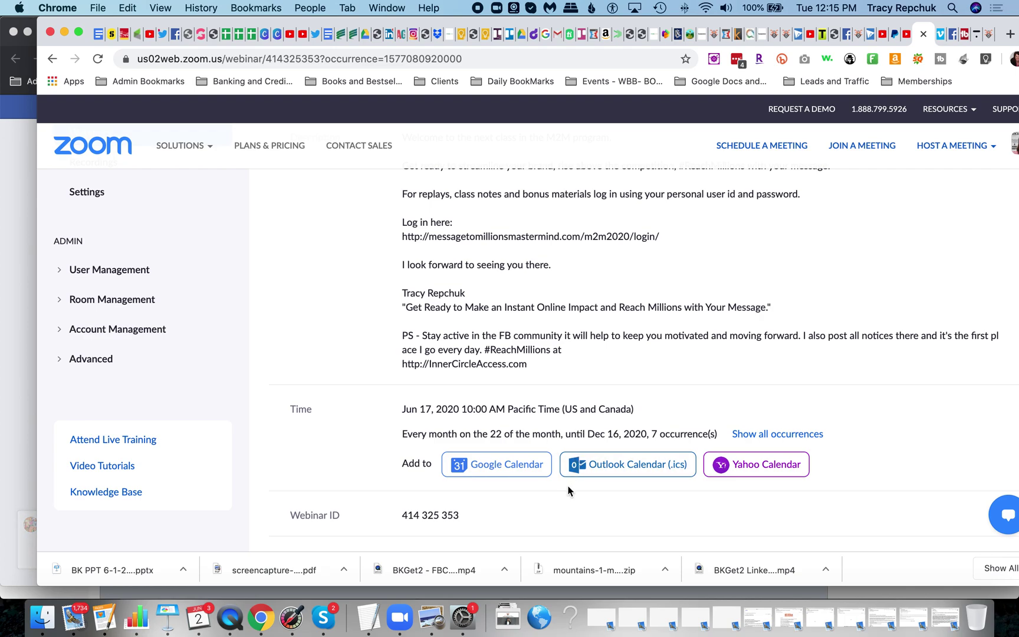
scroll(569, 491, down, 8)
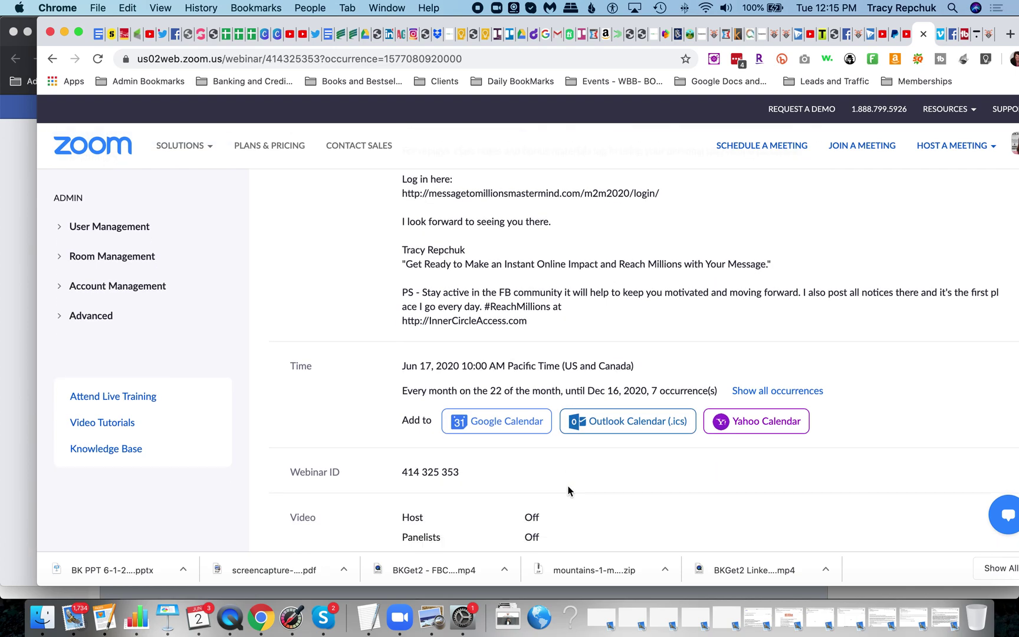
scroll(569, 491, down, 5)
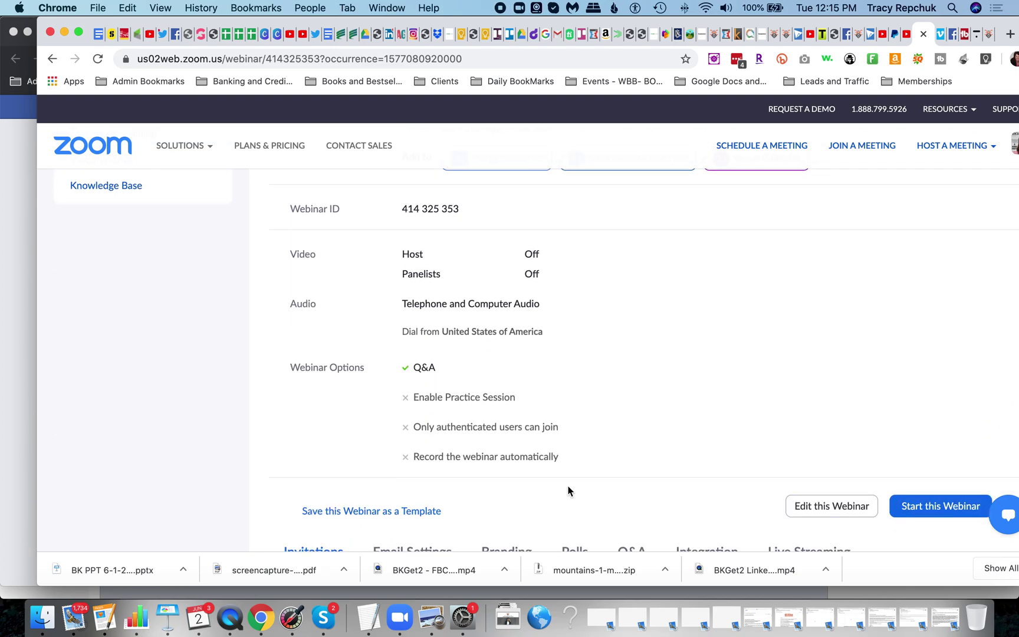
scroll(569, 491, down, 2)
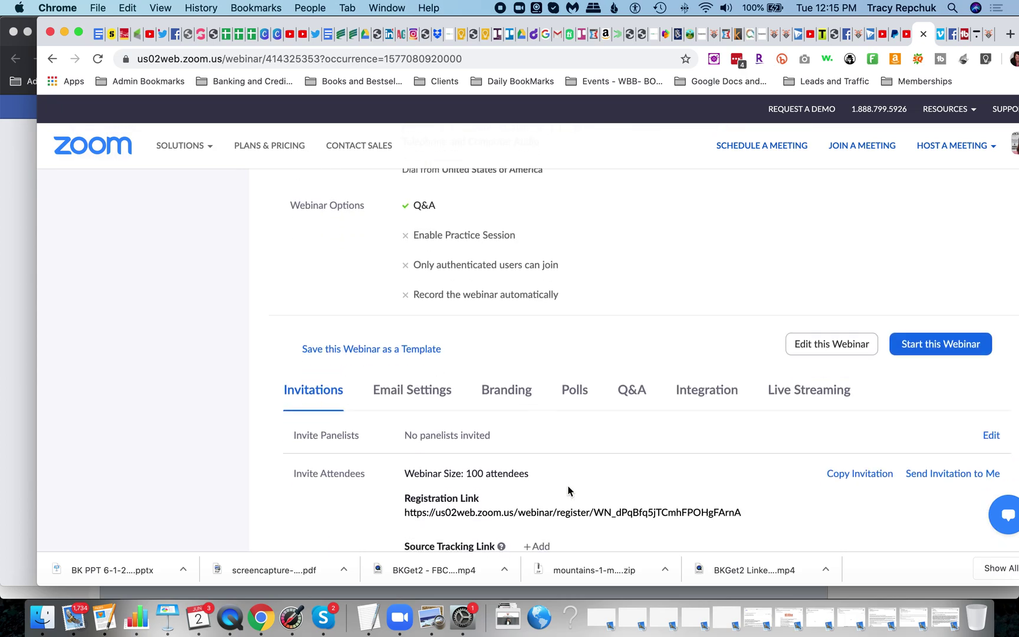
scroll(569, 490, down, 1)
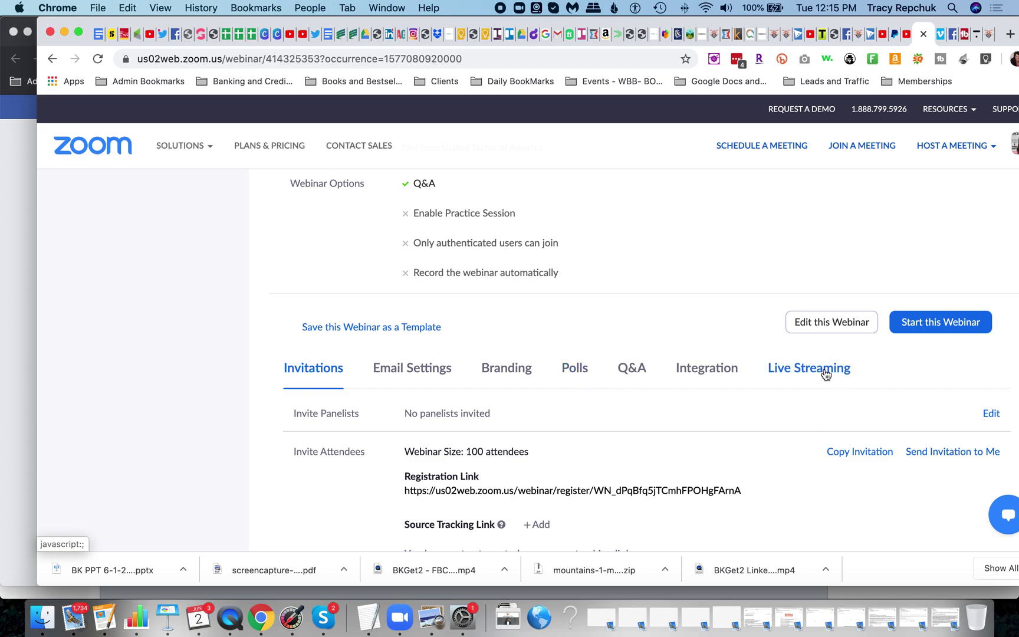
Review the webinar's attendee invitation, registration and approval settings, and open its email settings.
scroll(826, 373, down, 5)
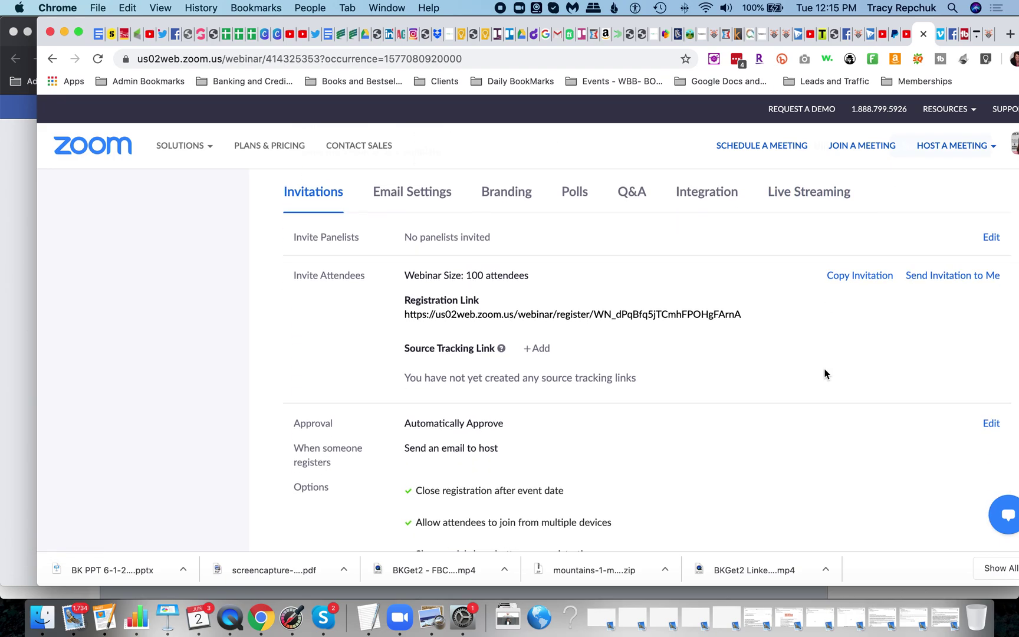
scroll(825, 374, down, 3)
scroll(825, 373, up, 2)
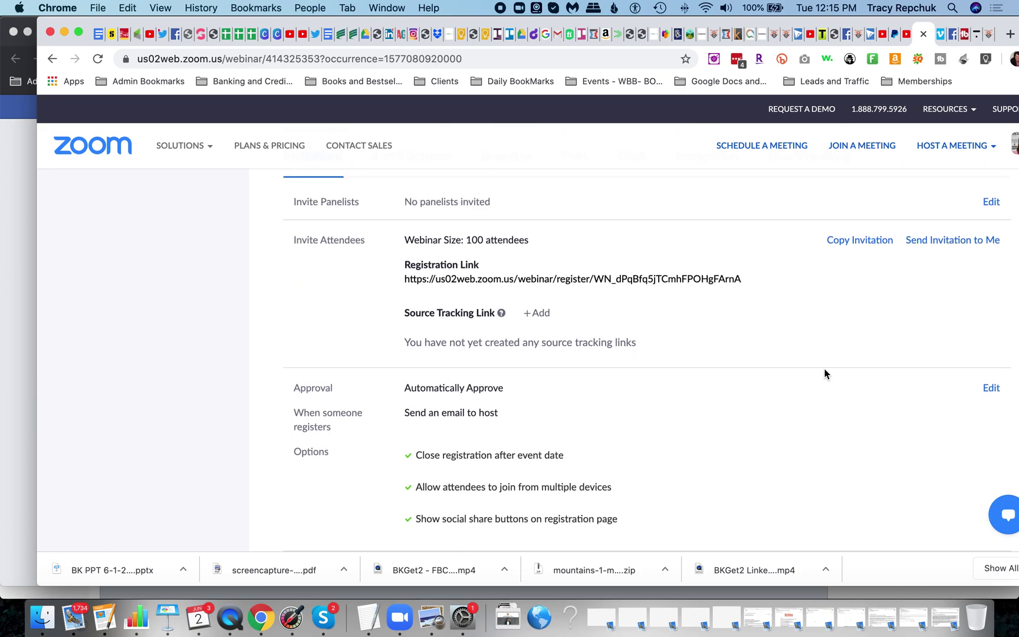
scroll(824, 373, up, 3)
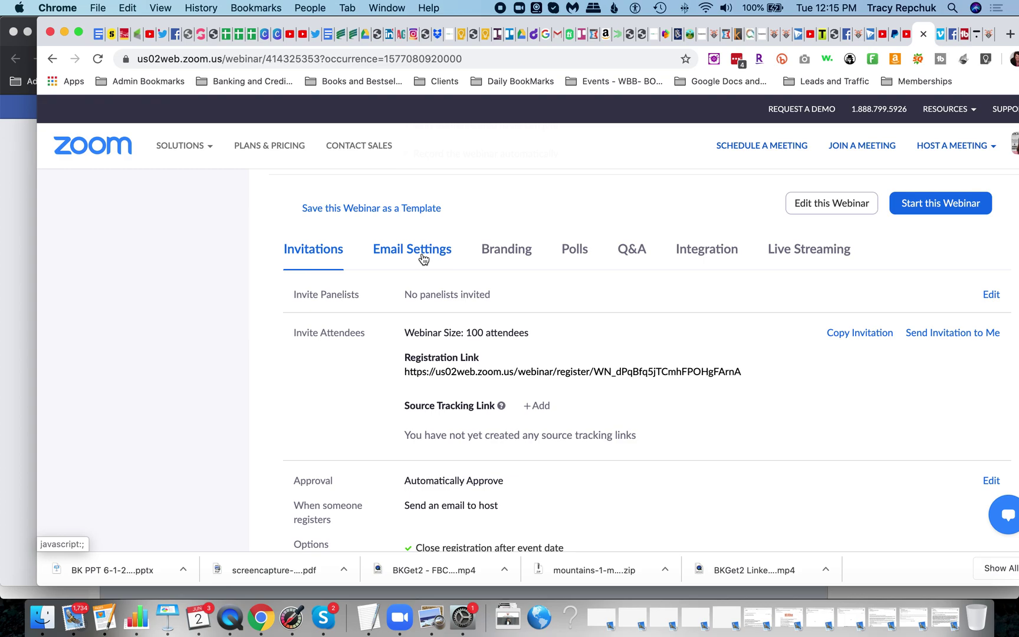
click(422, 257)
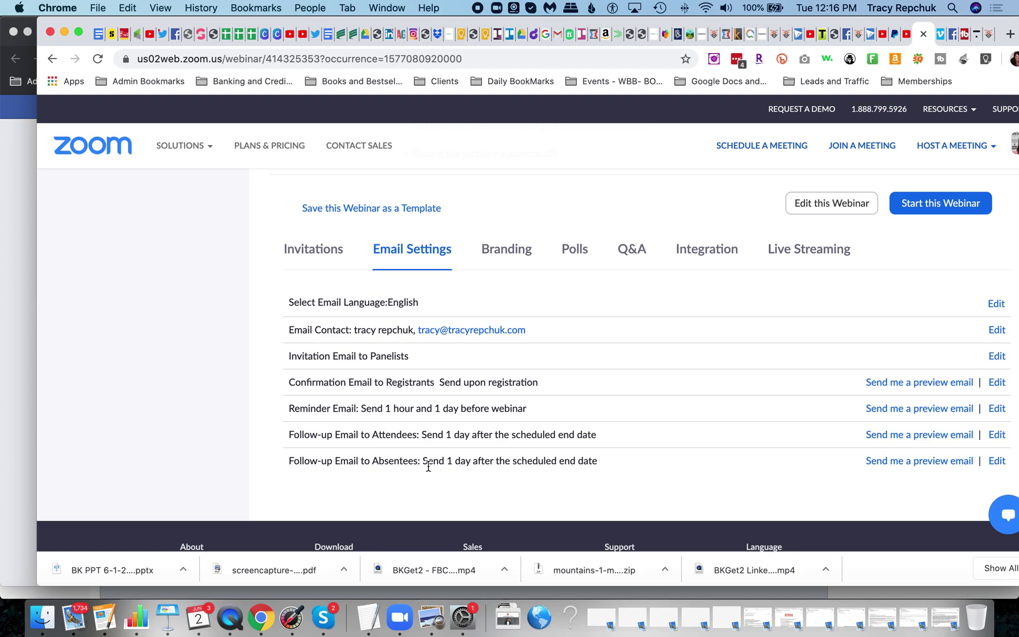
Review the webinar's confirmation, reminder and follow-up email settings, and return to its topic and description.
scroll(428, 466, down, 1)
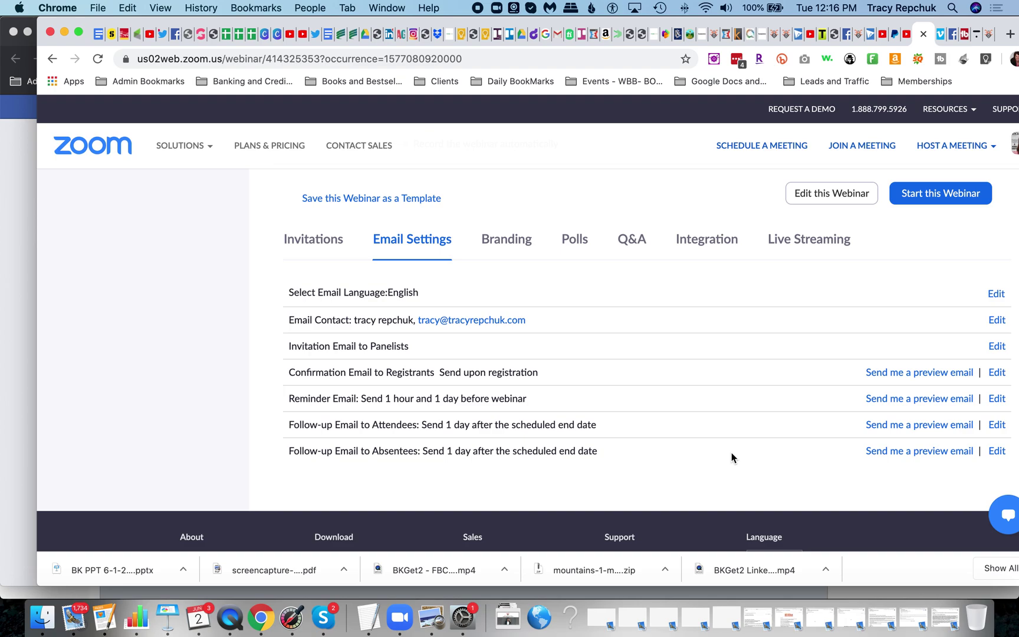
scroll(732, 453, up, 5)
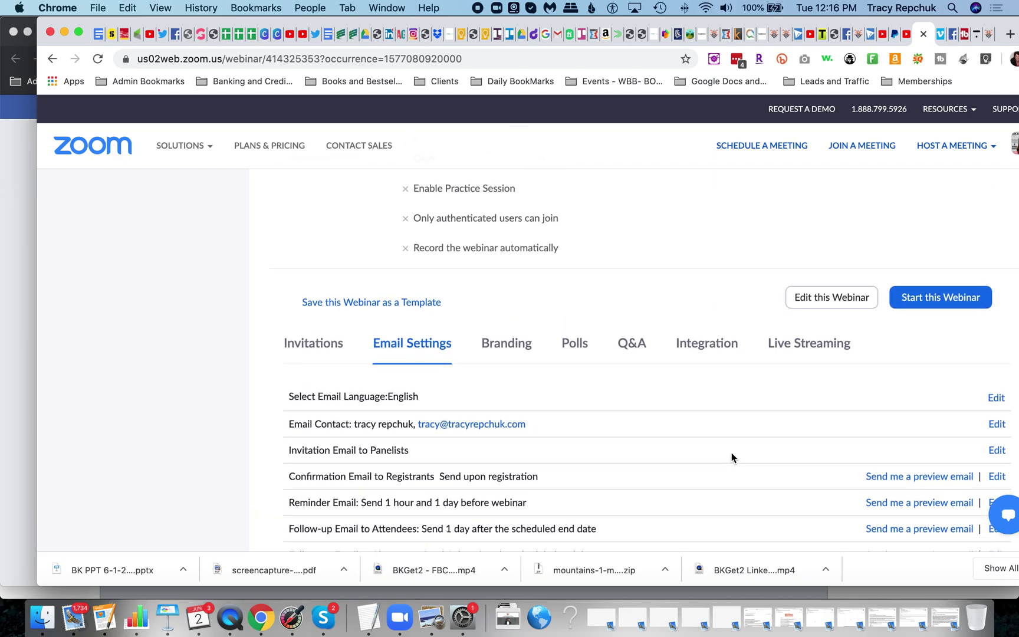
scroll(732, 453, up, 15)
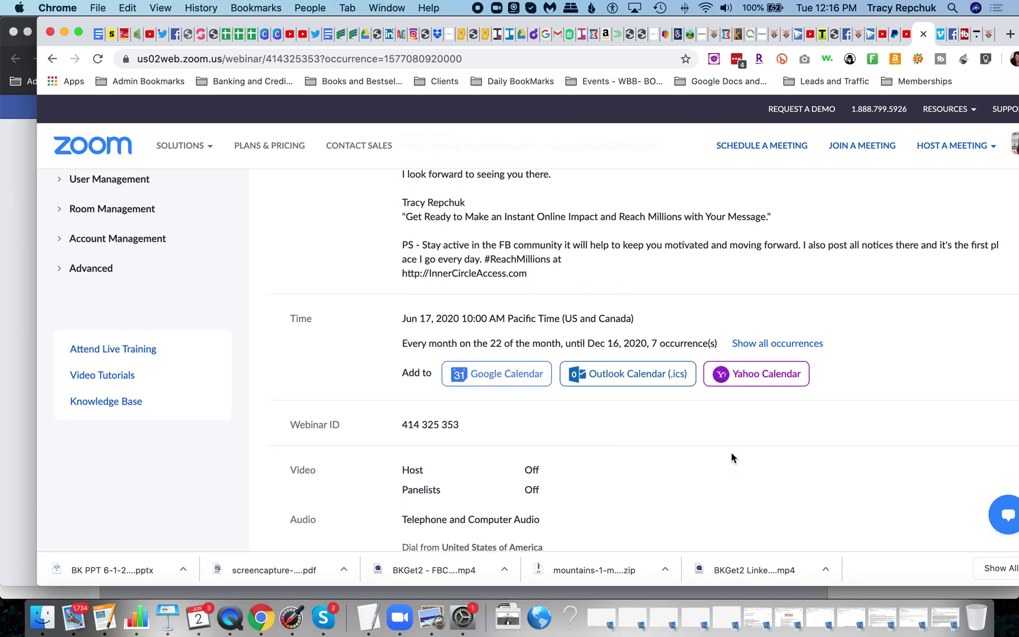
scroll(732, 453, down, 1)
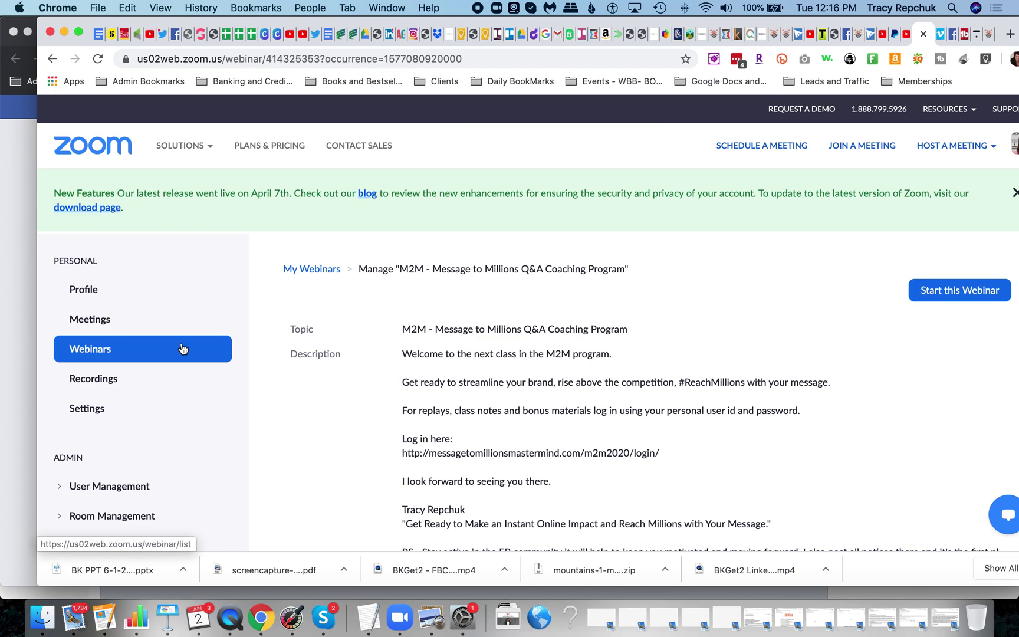
scroll(236, 476, down, 3)
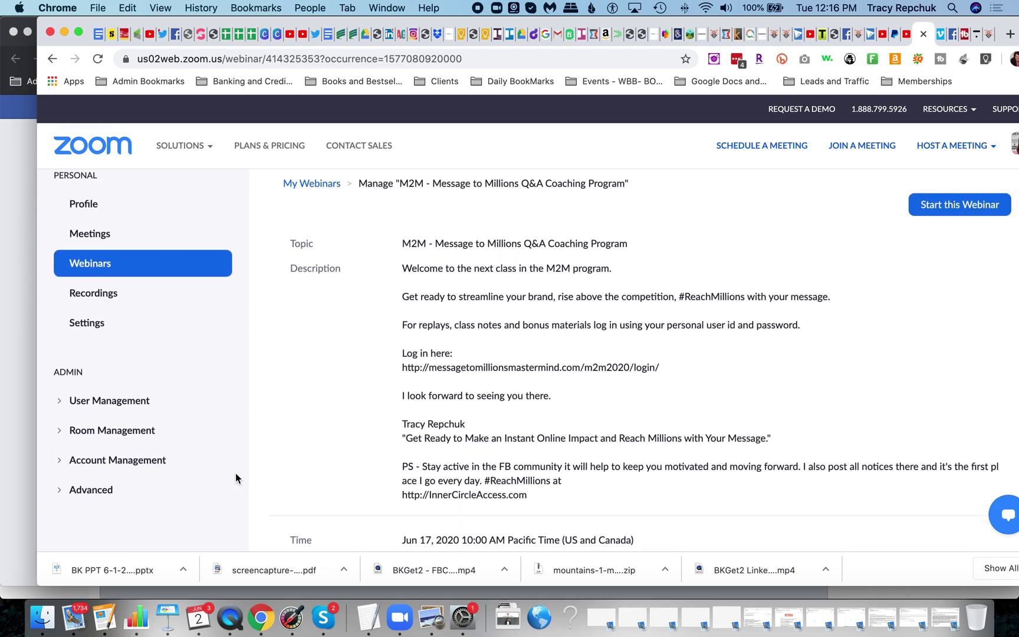
scroll(236, 474, up, 3)
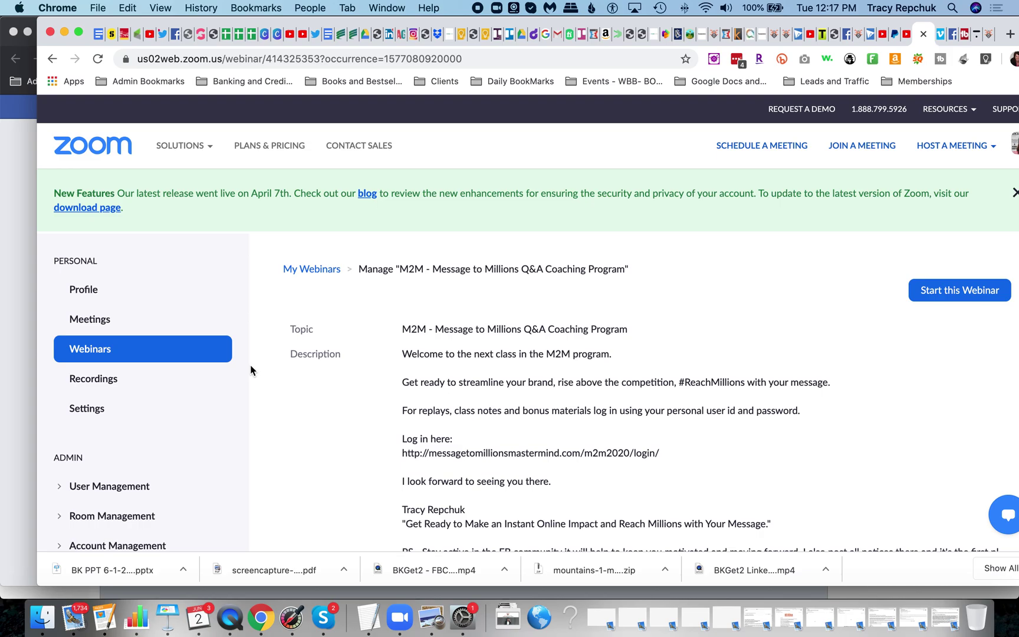
Look through the webinar's details again, from the description to the schedule, video, audio and webinar options.
scroll(250, 365, down, 5)
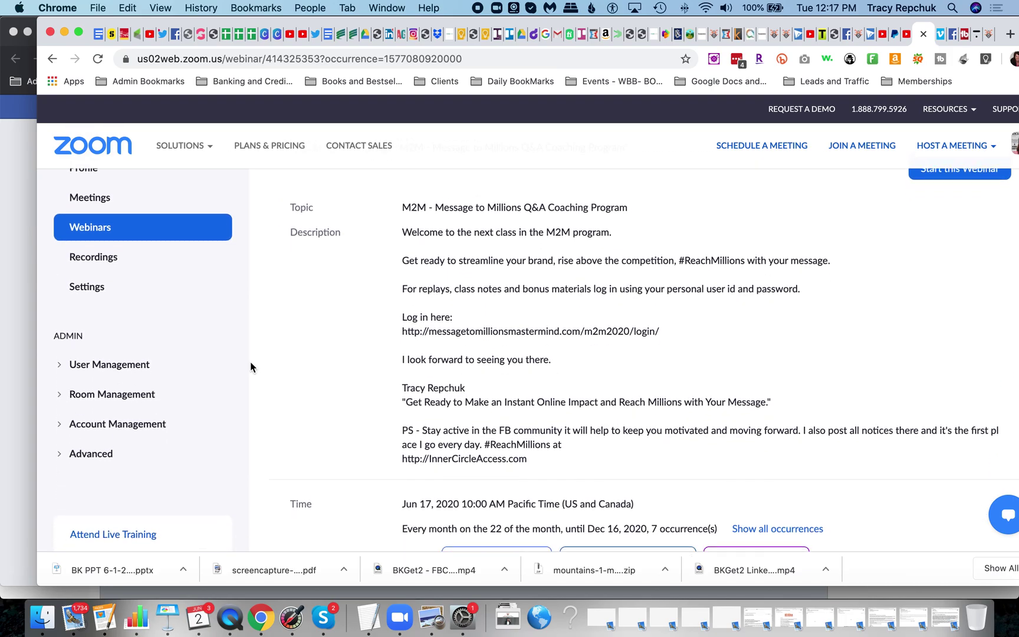
scroll(251, 364, down, 4)
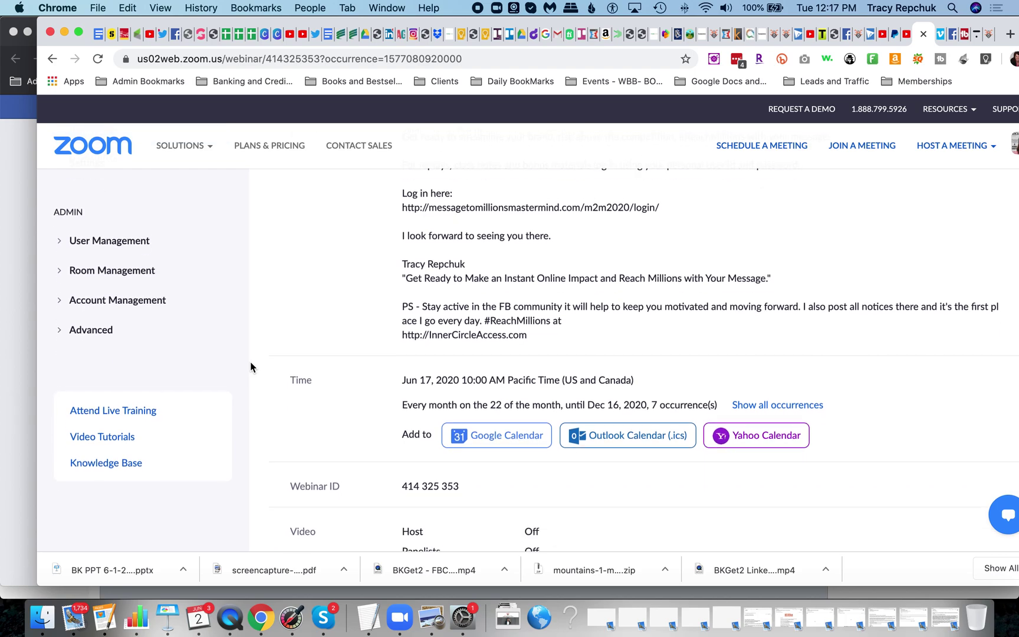
scroll(250, 363, down, 1)
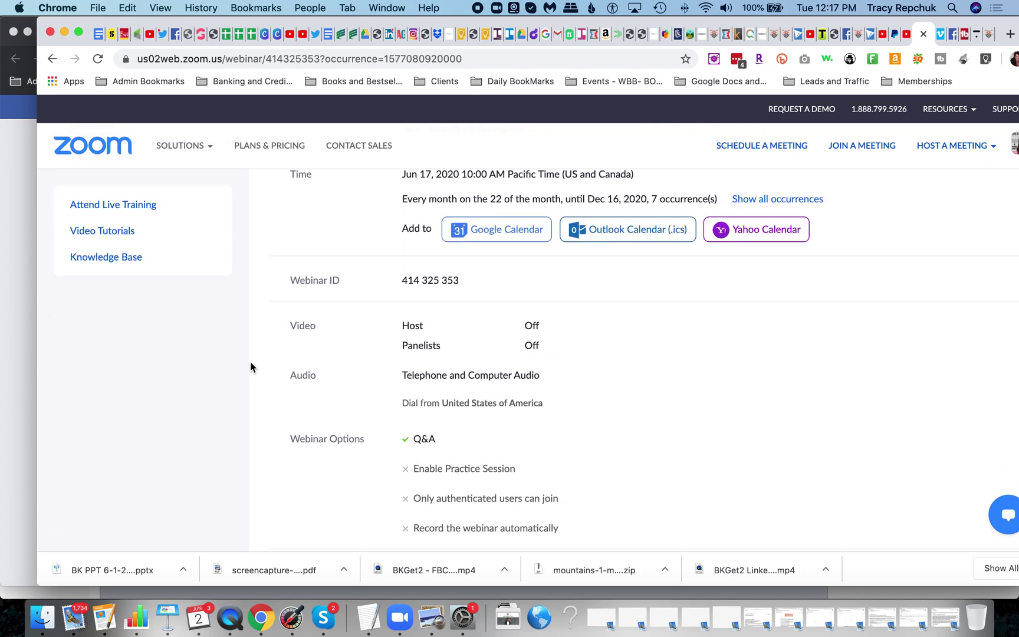